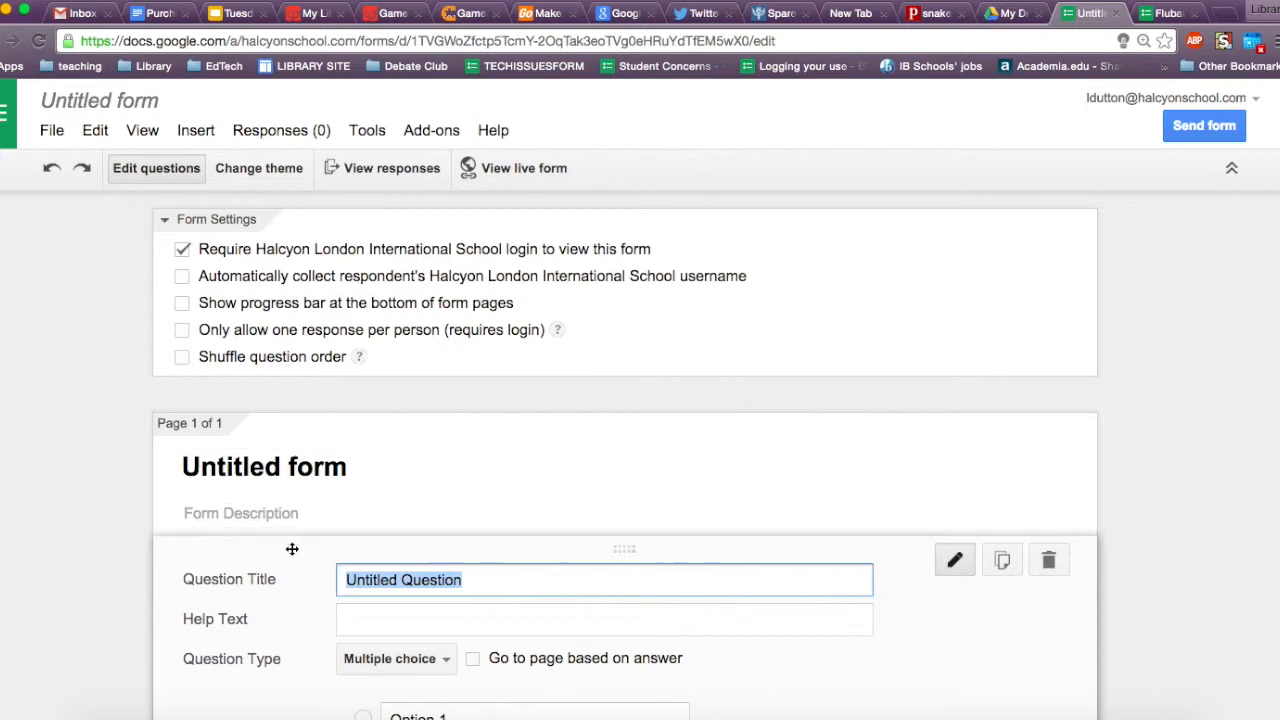
Step: Look through the question types available for the first question of the untitled form
{"action": "left_click", "coordinate": [373, 489]}
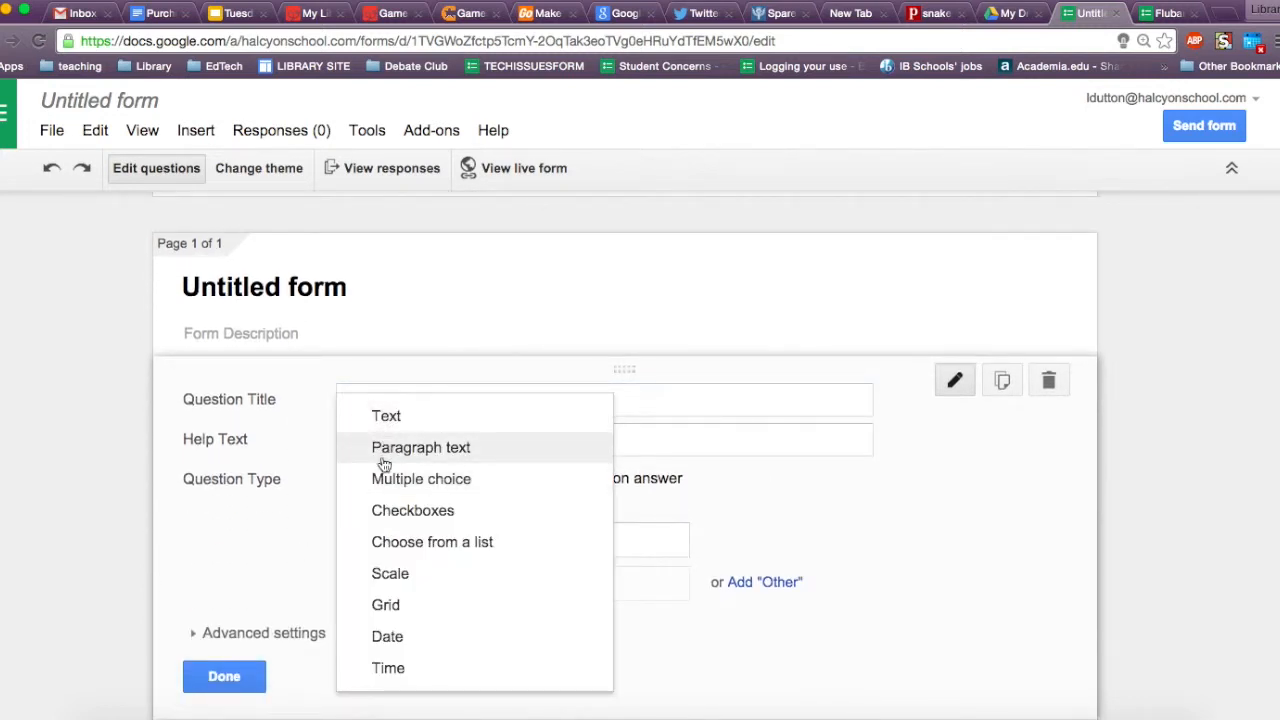
{"action": "left_click", "coordinate": [293, 540]}
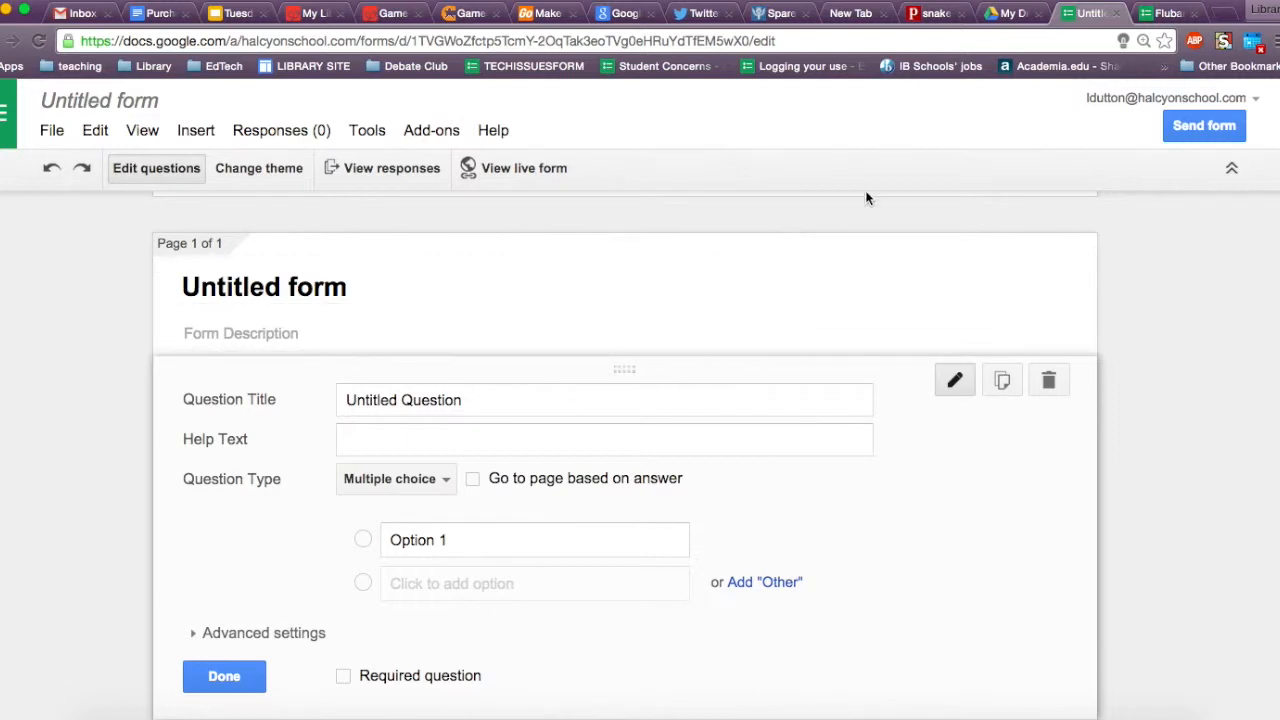
Step: Switch to the Flubaroo Test Form and review all its questions, from the name and email fields to the tyre question
{"action": "left_click", "coordinate": [1165, 13]}
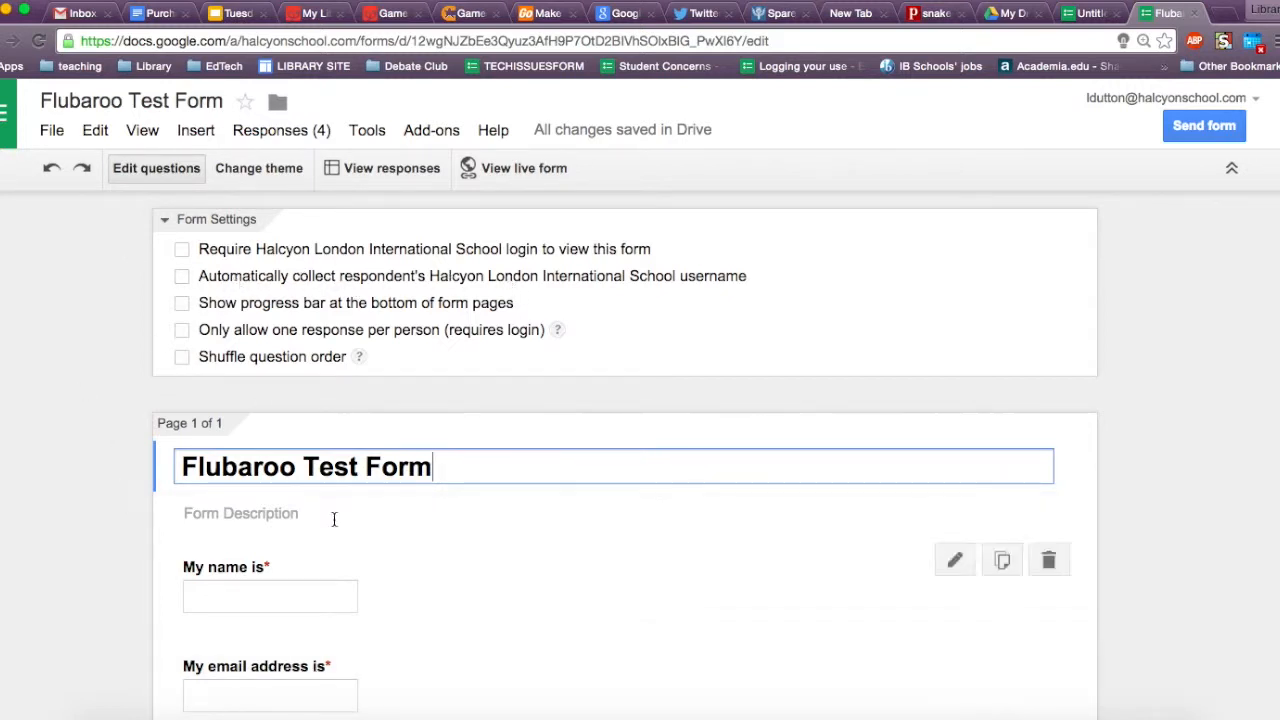
{"action": "scroll", "coordinate": [36, 466], "scroll_direction": "down", "scroll_amount": 5}
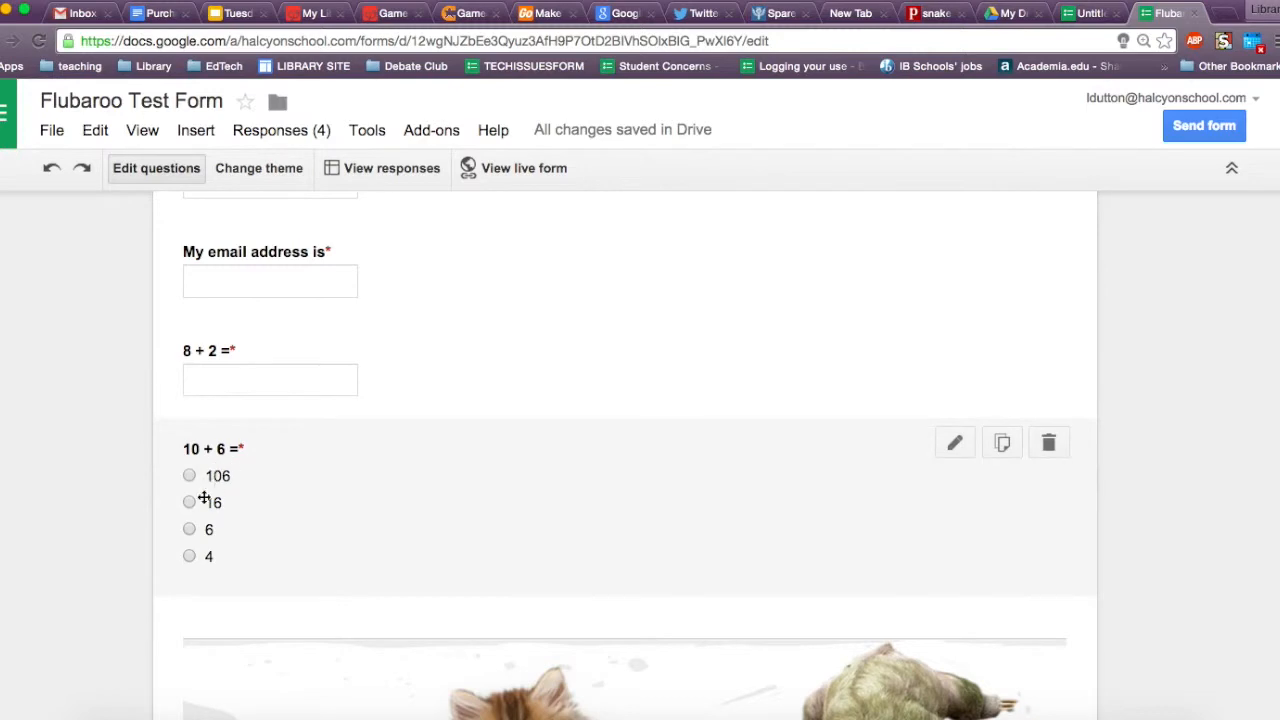
{"action": "scroll", "coordinate": [185, 516], "scroll_direction": "down", "scroll_amount": 4}
{"action": "scroll", "coordinate": [187, 516], "scroll_direction": "down", "scroll_amount": 2}
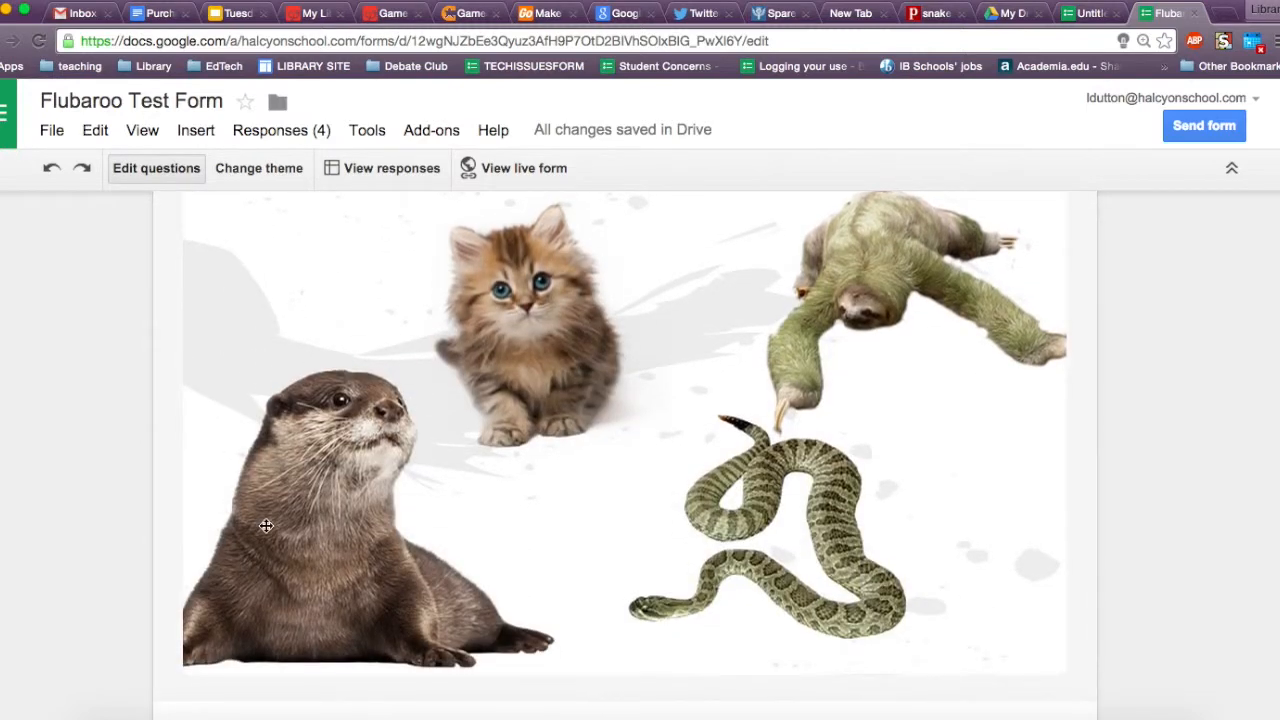
{"action": "scroll", "coordinate": [300, 490], "scroll_direction": "down", "scroll_amount": 4}
{"action": "scroll", "coordinate": [288, 490], "scroll_direction": "up", "scroll_amount": 3}
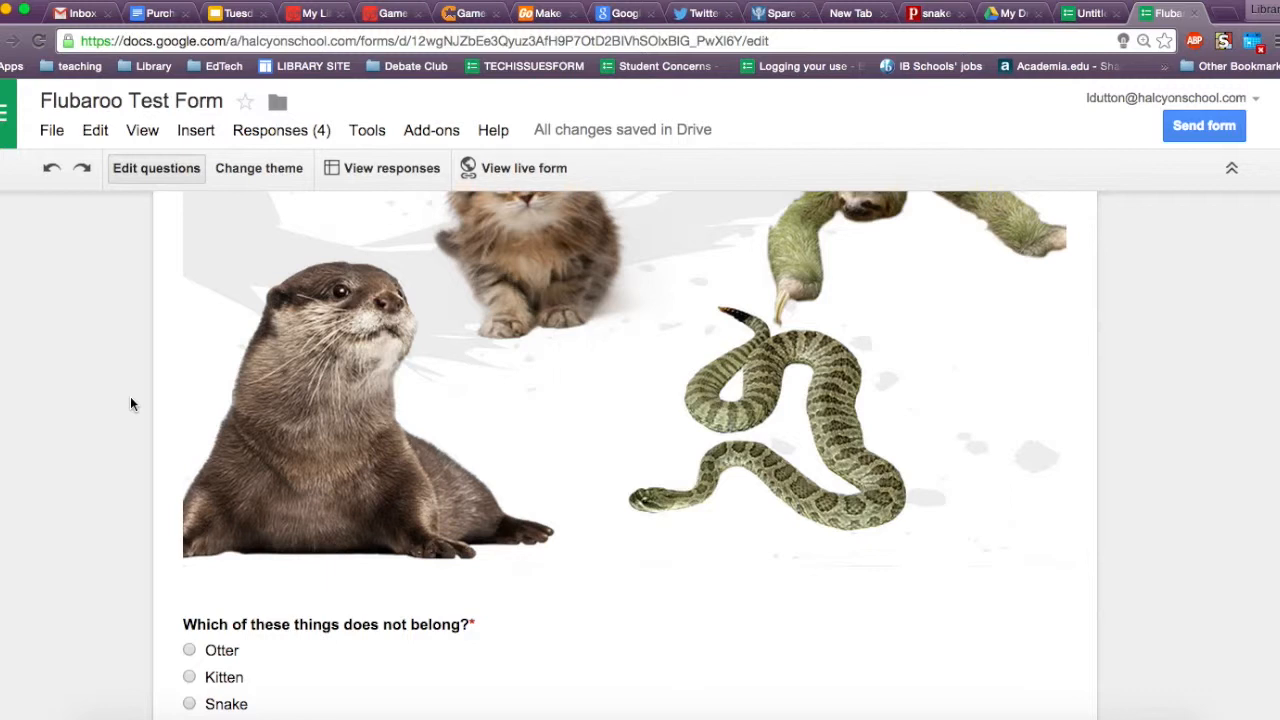
{"action": "mouse_move", "coordinate": [343, 640]}
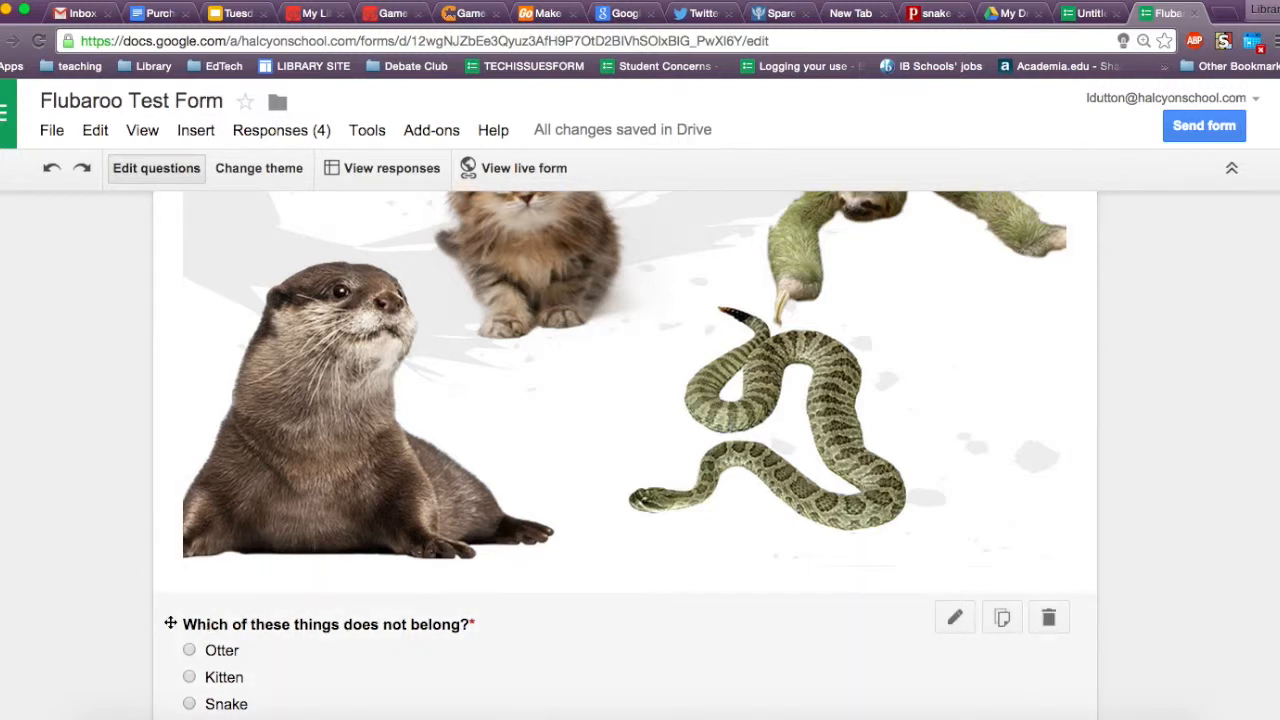
{"action": "scroll", "coordinate": [152, 616], "scroll_direction": "down", "scroll_amount": 5}
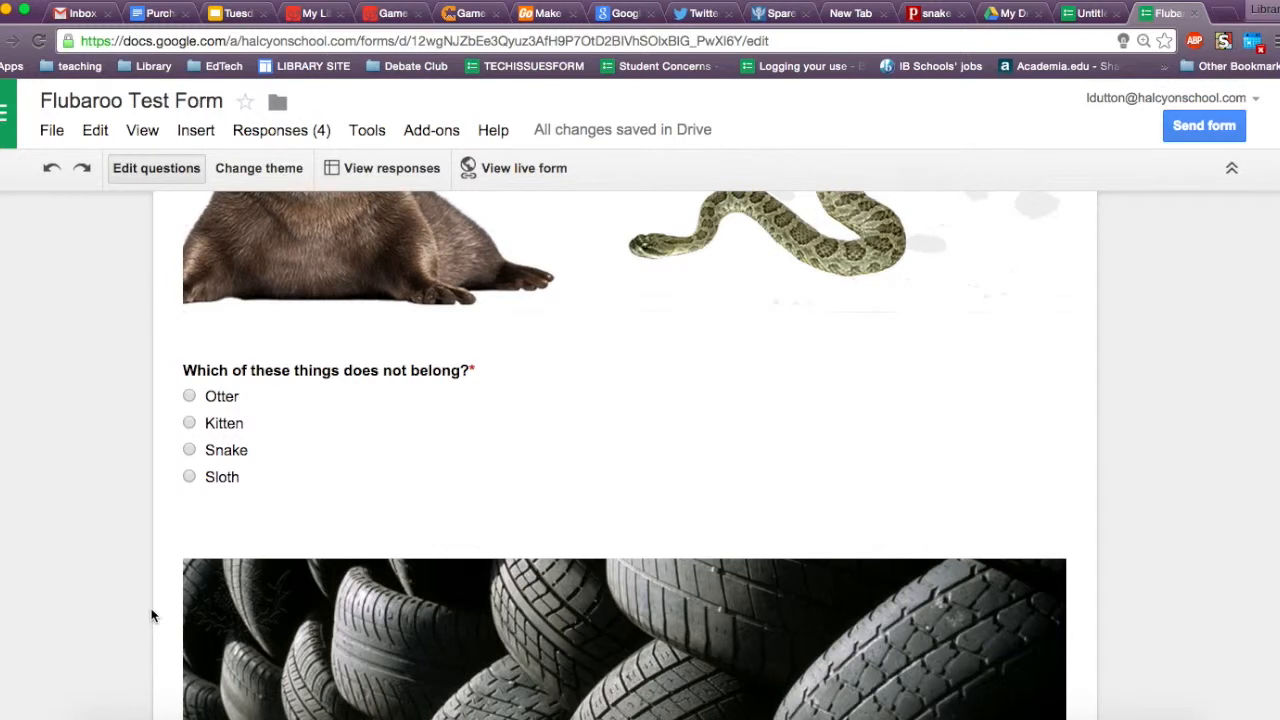
{"action": "scroll", "coordinate": [152, 616], "scroll_direction": "down", "scroll_amount": 6}
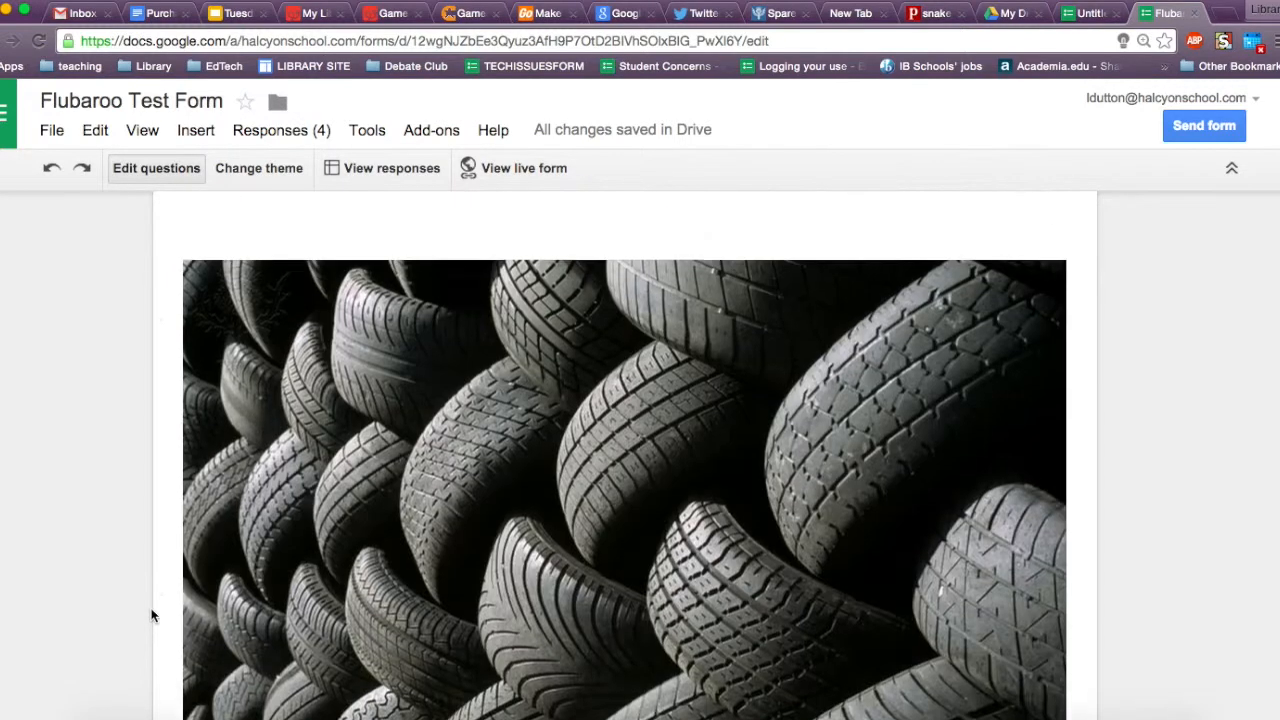
{"action": "scroll", "coordinate": [604, 376], "scroll_direction": "down", "scroll_amount": 5}
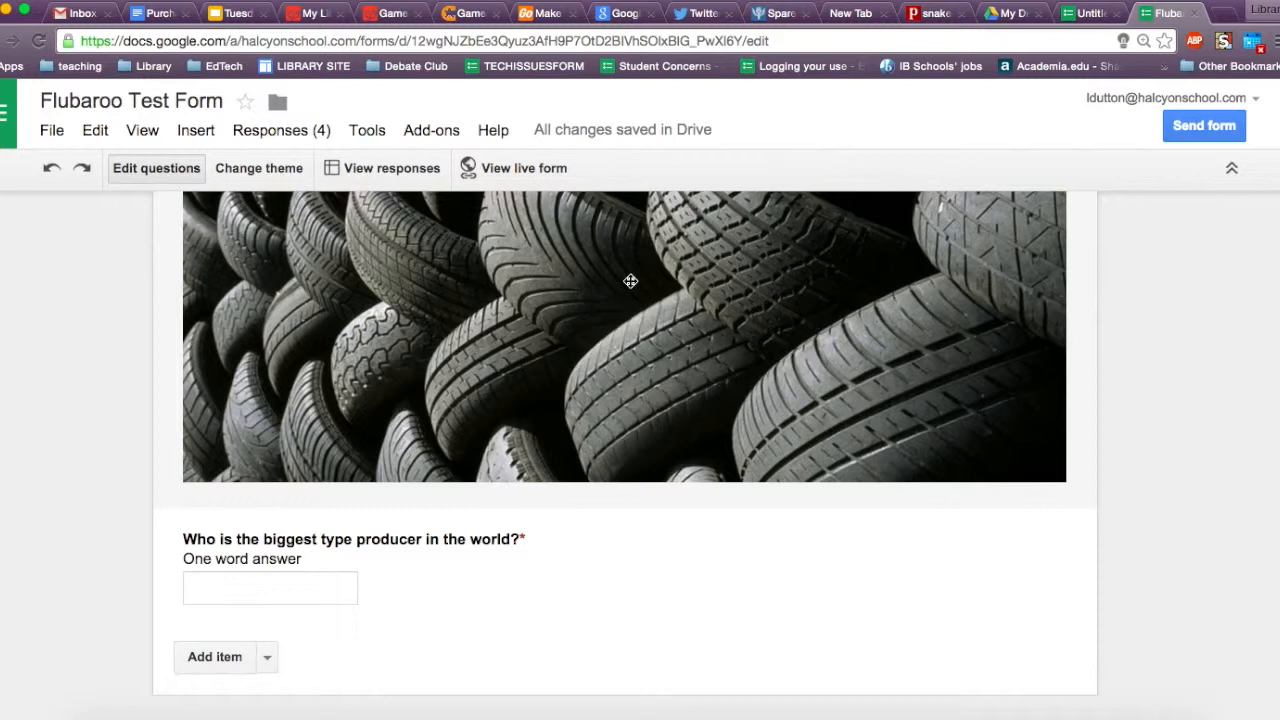
Step: Check the sending and link-sharing options of the Flubaroo Test Form and close them
{"action": "left_click", "coordinate": [1206, 128]}
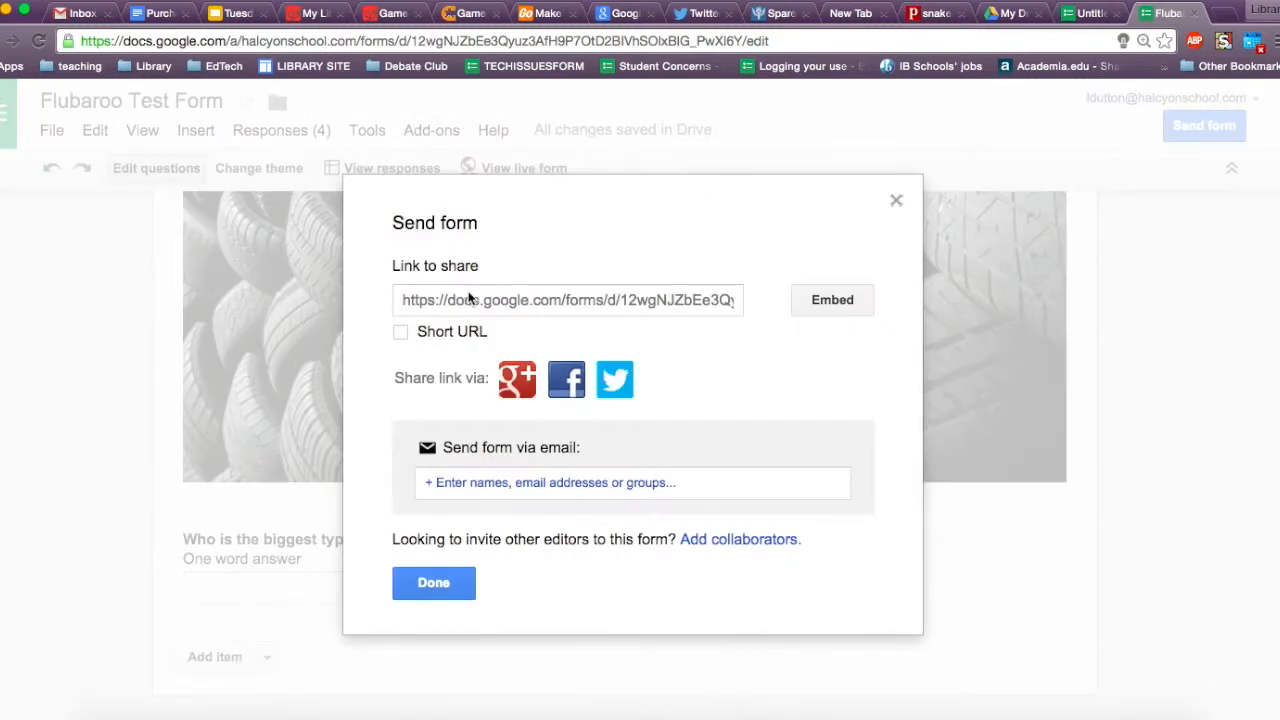
{"action": "left_click", "coordinate": [458, 590]}
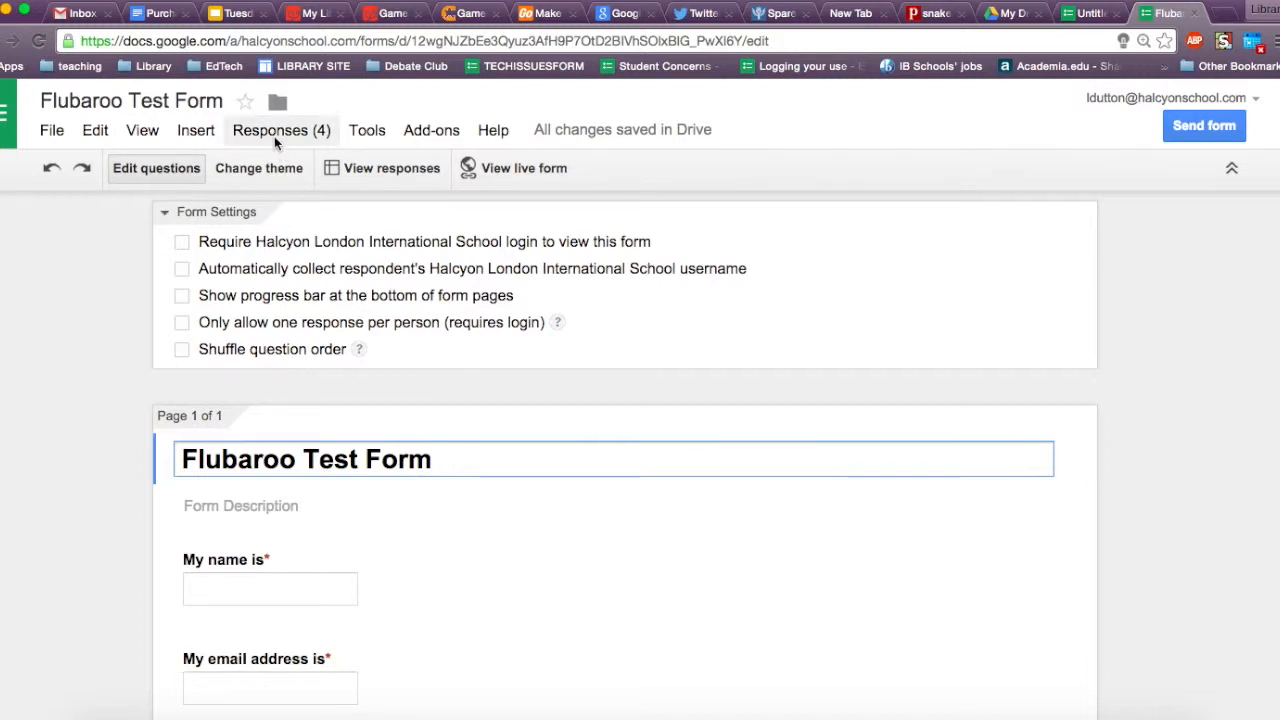
Step: Open the spreadsheet that holds the responses to the Flubaroo Test Form
{"action": "left_click", "coordinate": [275, 136]}
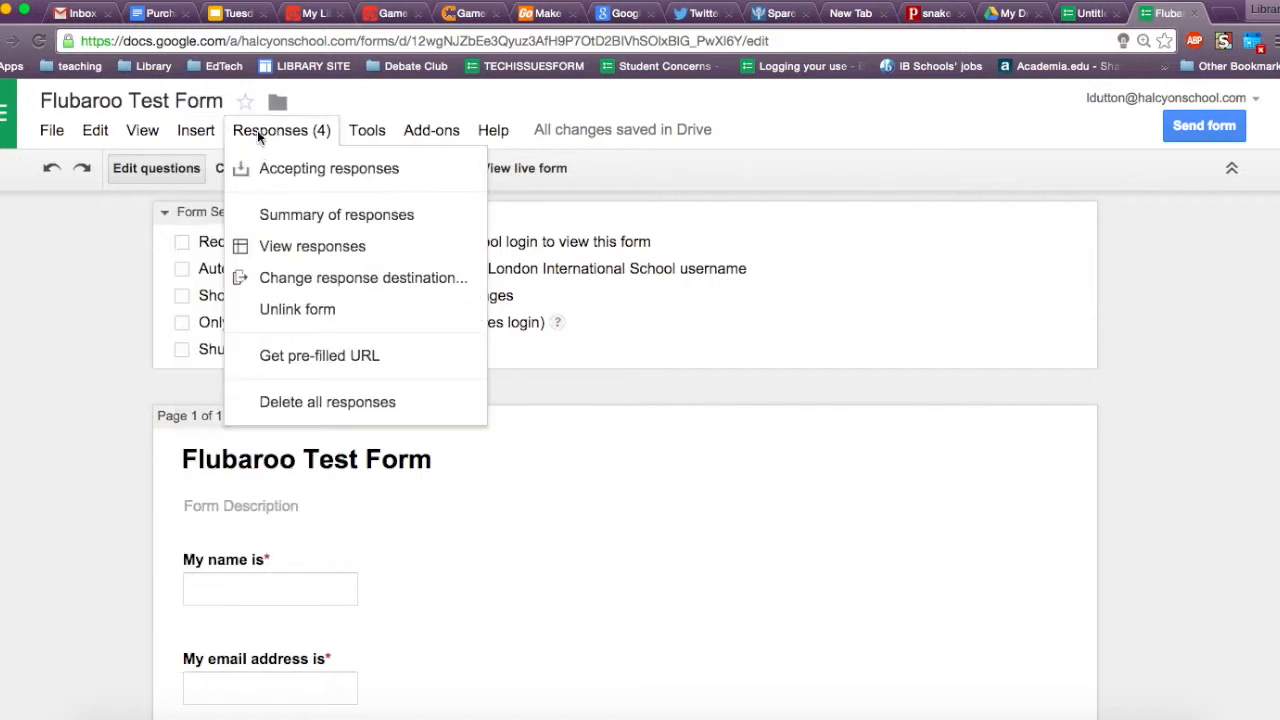
{"action": "left_click", "coordinate": [294, 246]}
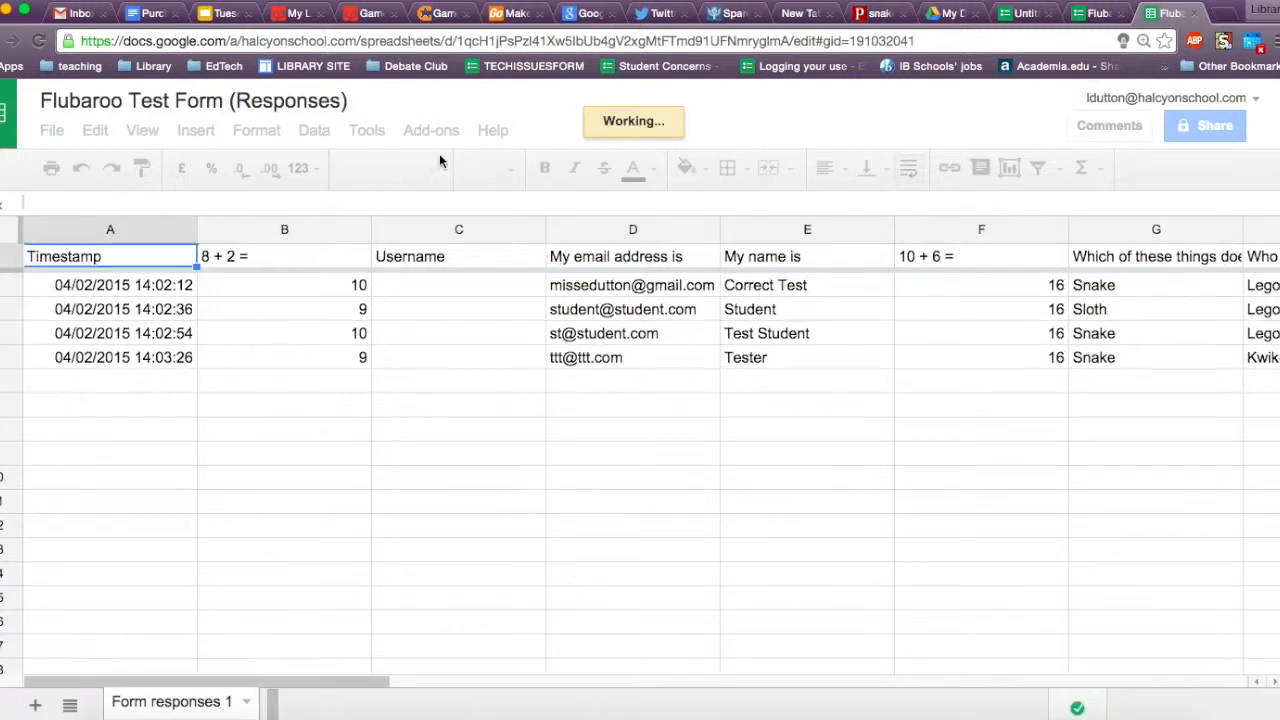
{"action": "left_click", "coordinate": [421, 130]}
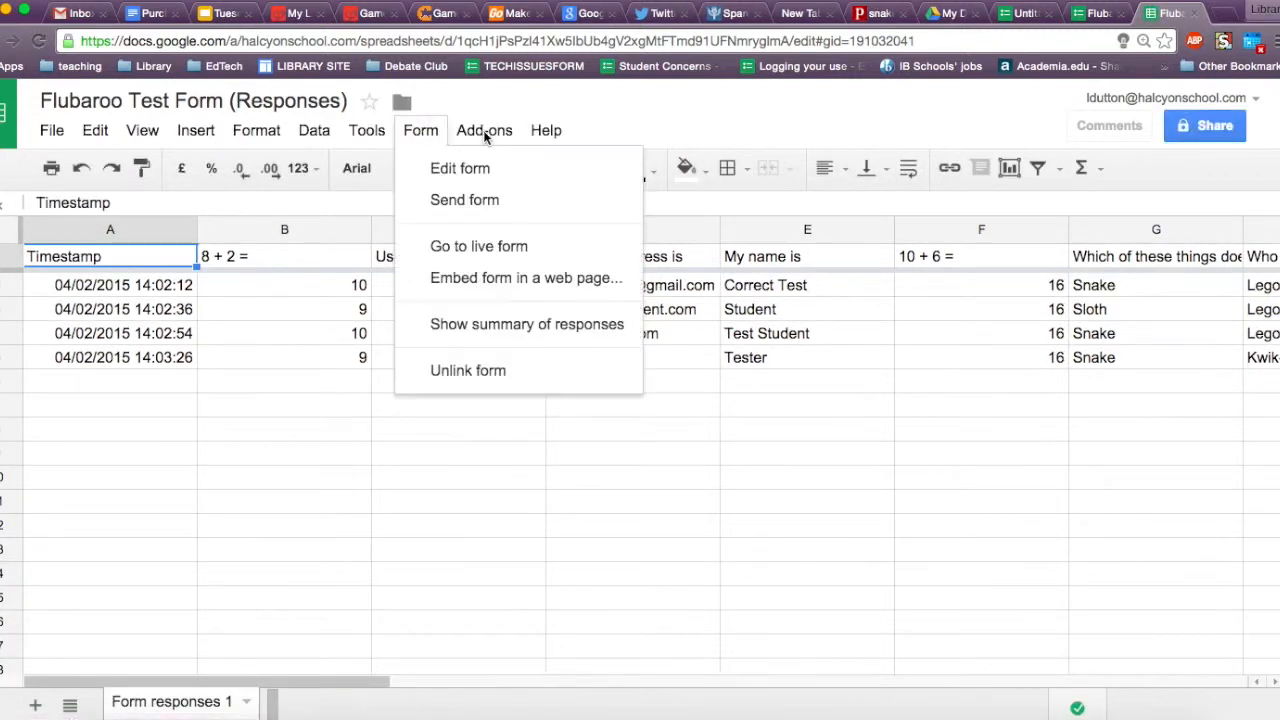
{"action": "left_click", "coordinate": [484, 131]}
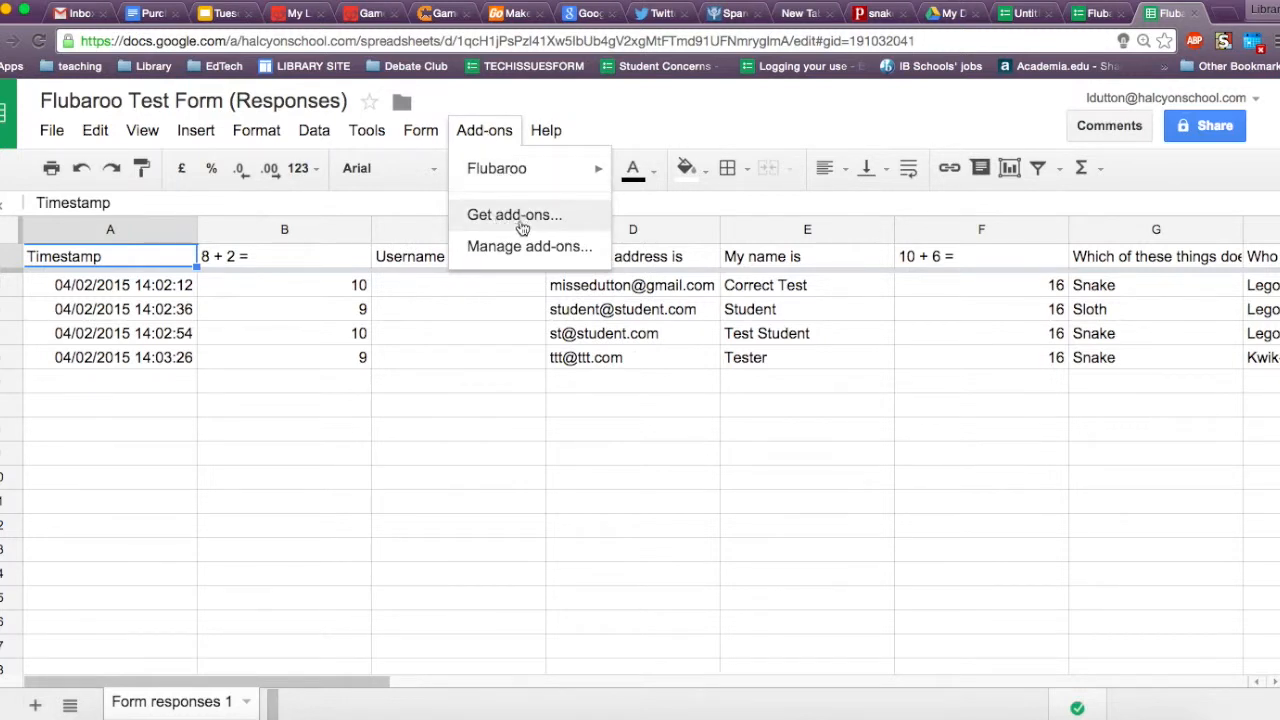
{"action": "mouse_move", "coordinate": [508, 173]}
{"action": "left_click", "coordinate": [346, 484]}
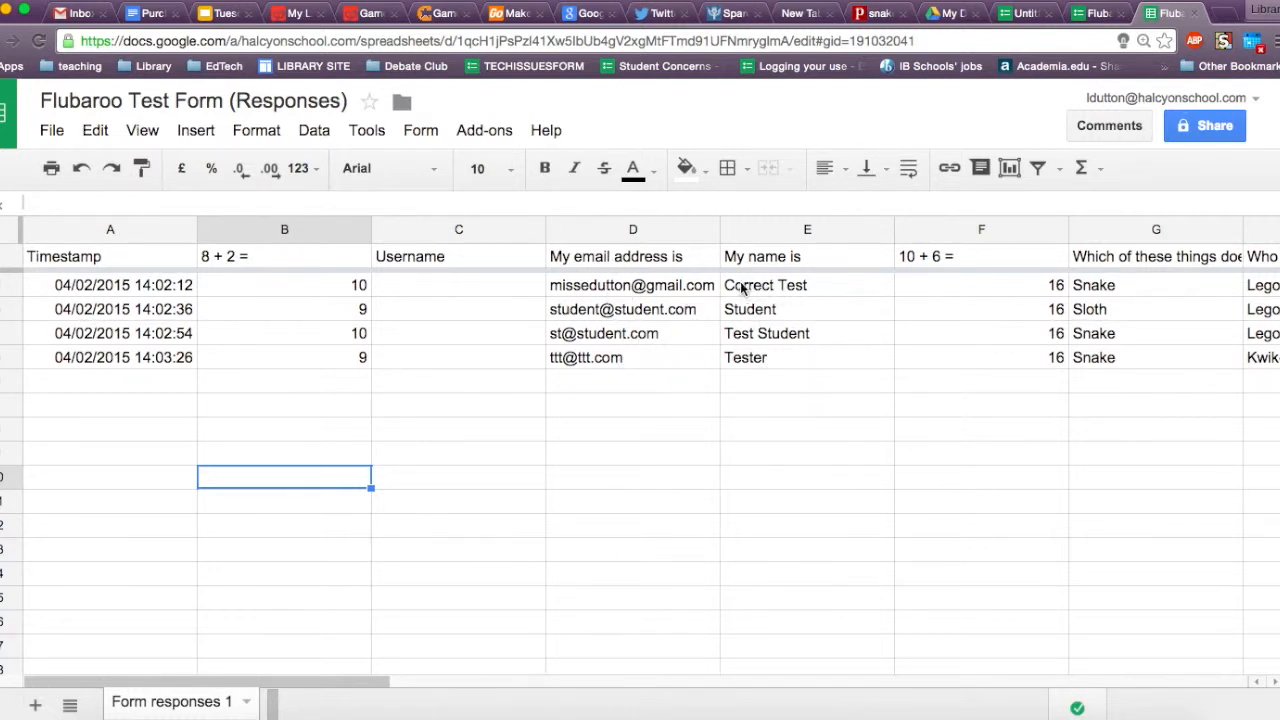
{"action": "left_click", "coordinate": [451, 405]}
Step: Enable the Flubaroo add-on in the response spreadsheet
{"action": "left_click", "coordinate": [470, 133]}
{"action": "mouse_move", "coordinate": [491, 183]}
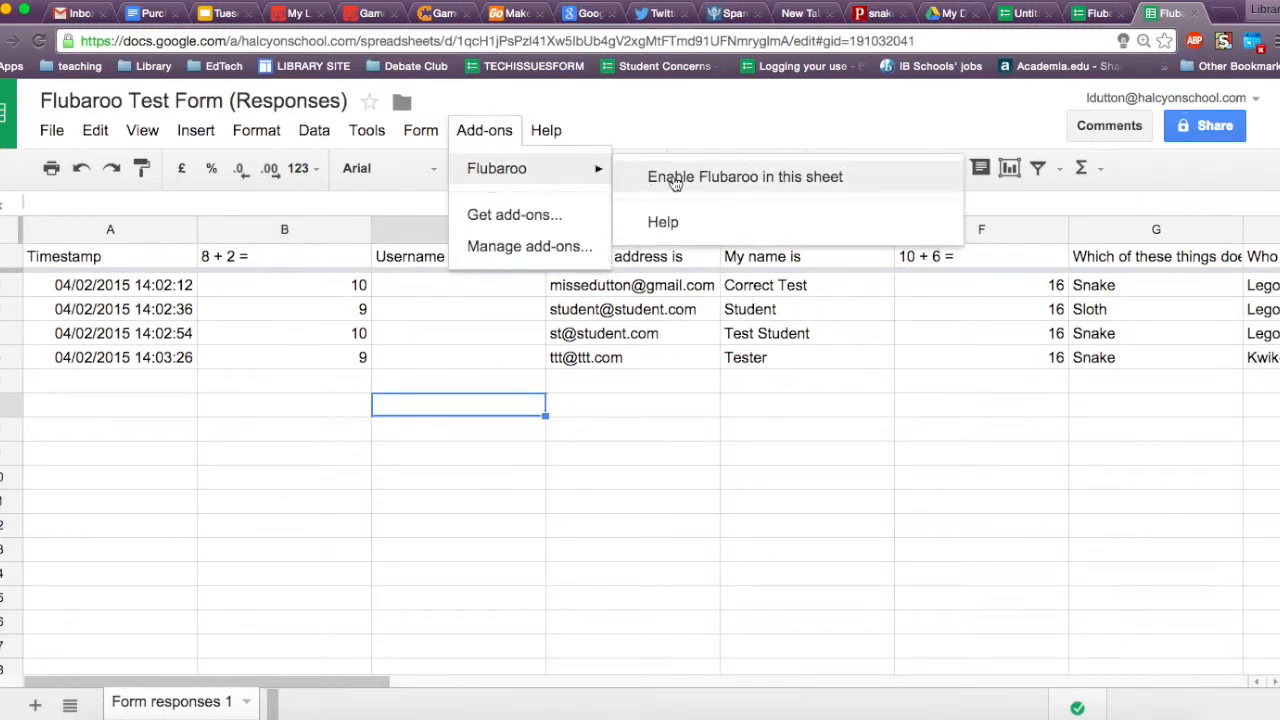
{"action": "left_click", "coordinate": [672, 177]}
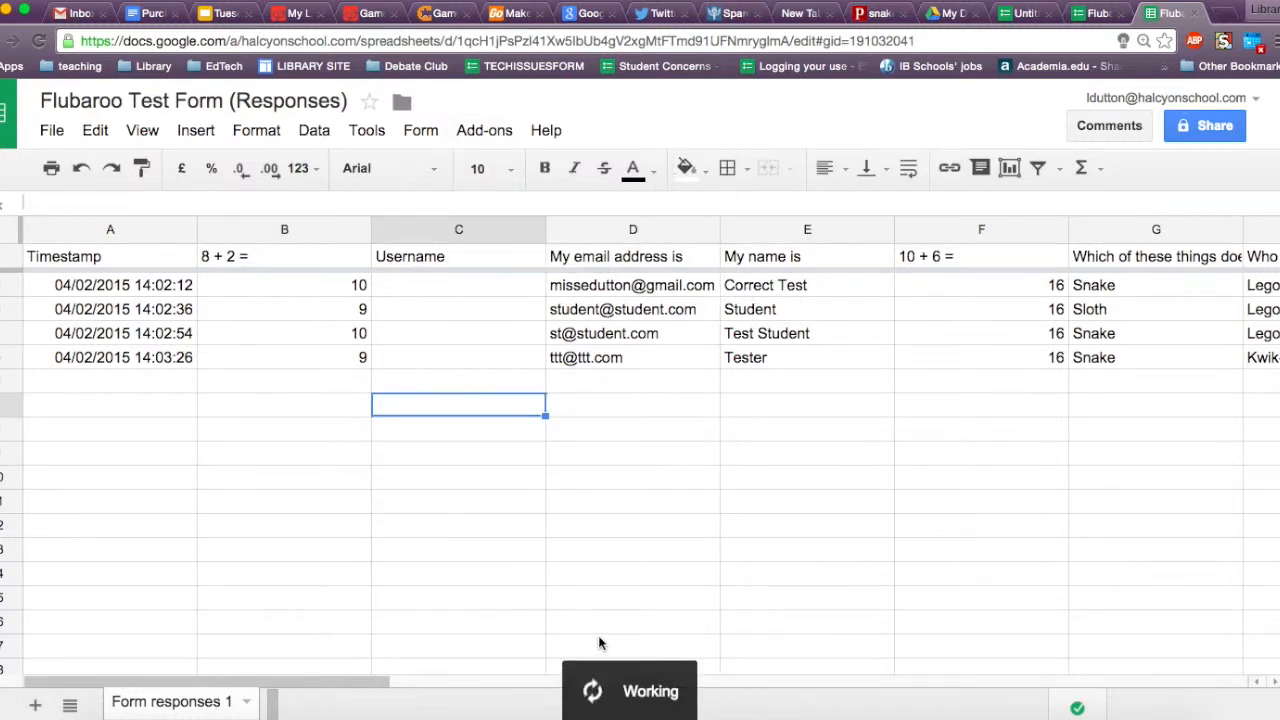
{"action": "left_click", "coordinate": [415, 460]}
Step: Start grading the assignment with Flubaroo and accept the suggested grading option for every question
{"action": "left_click", "coordinate": [484, 130]}
{"action": "mouse_move", "coordinate": [505, 172]}
{"action": "left_click", "coordinate": [765, 178]}
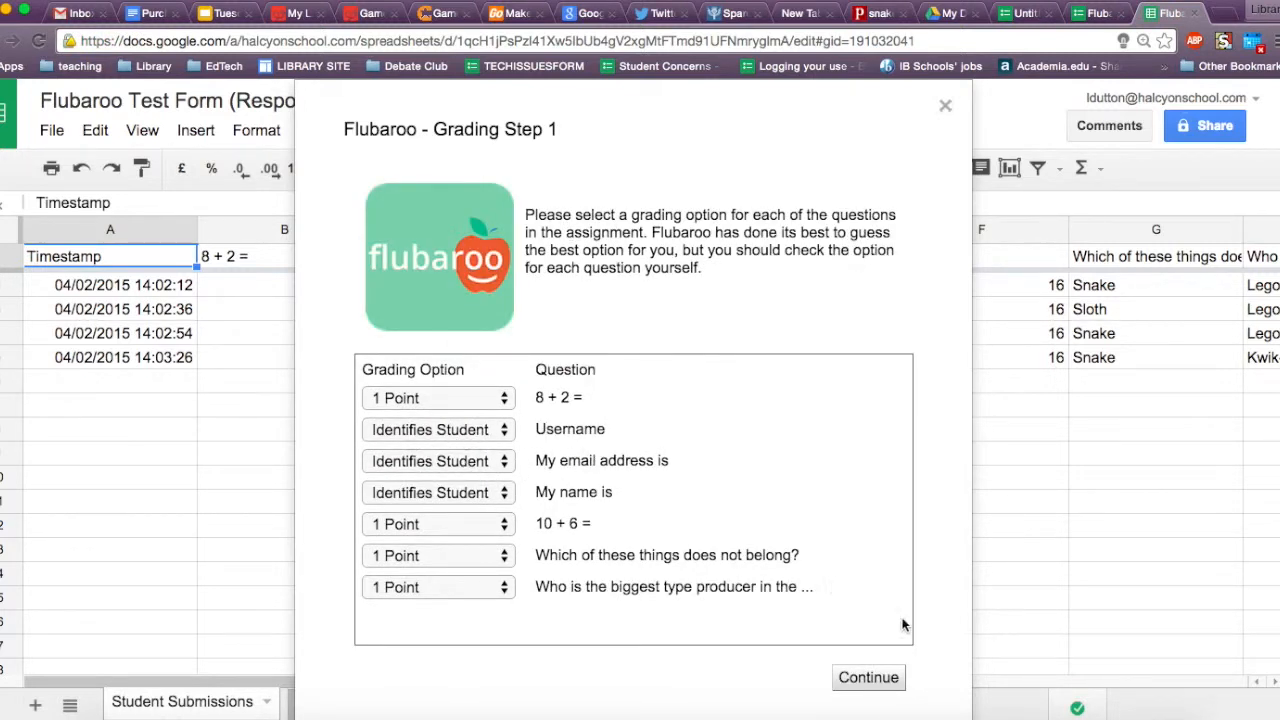
{"action": "left_click", "coordinate": [861, 678]}
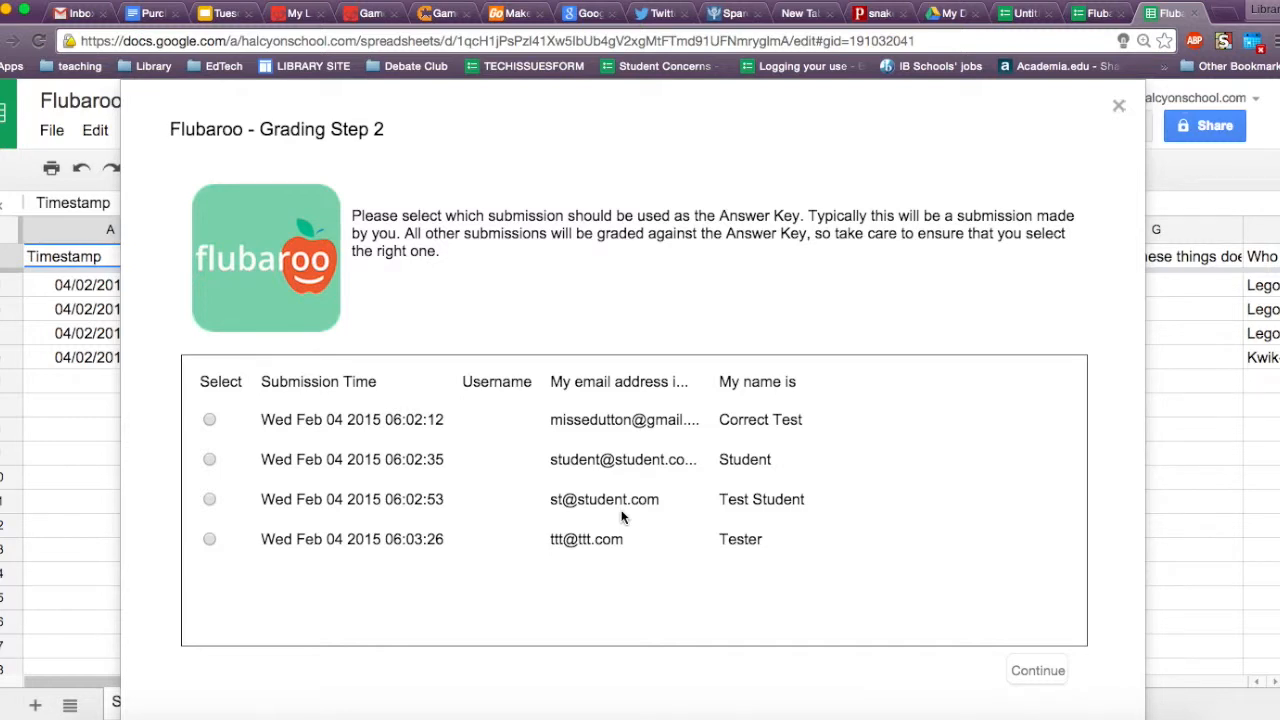
Step: Use the Correct Test submission as the answer key, grade the other submissions against it and view the grades
{"action": "left_click", "coordinate": [209, 419]}
{"action": "left_click", "coordinate": [1044, 674]}
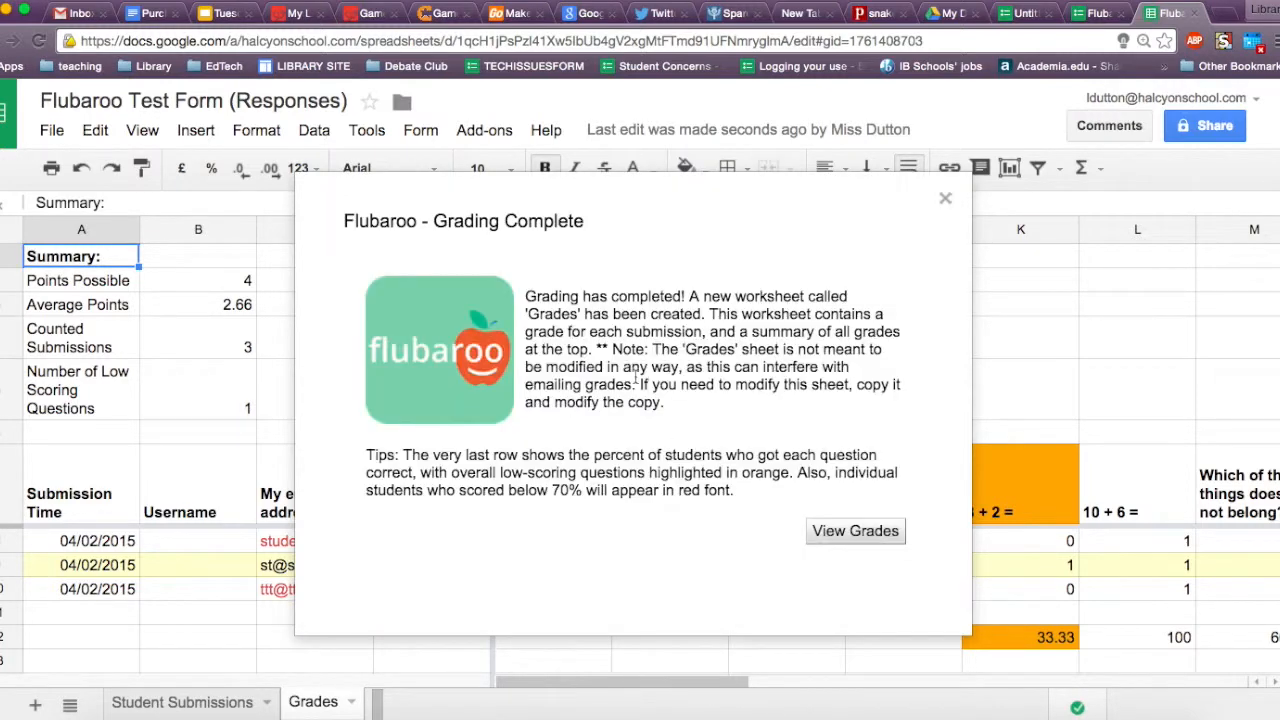
{"action": "left_click", "coordinate": [855, 531]}
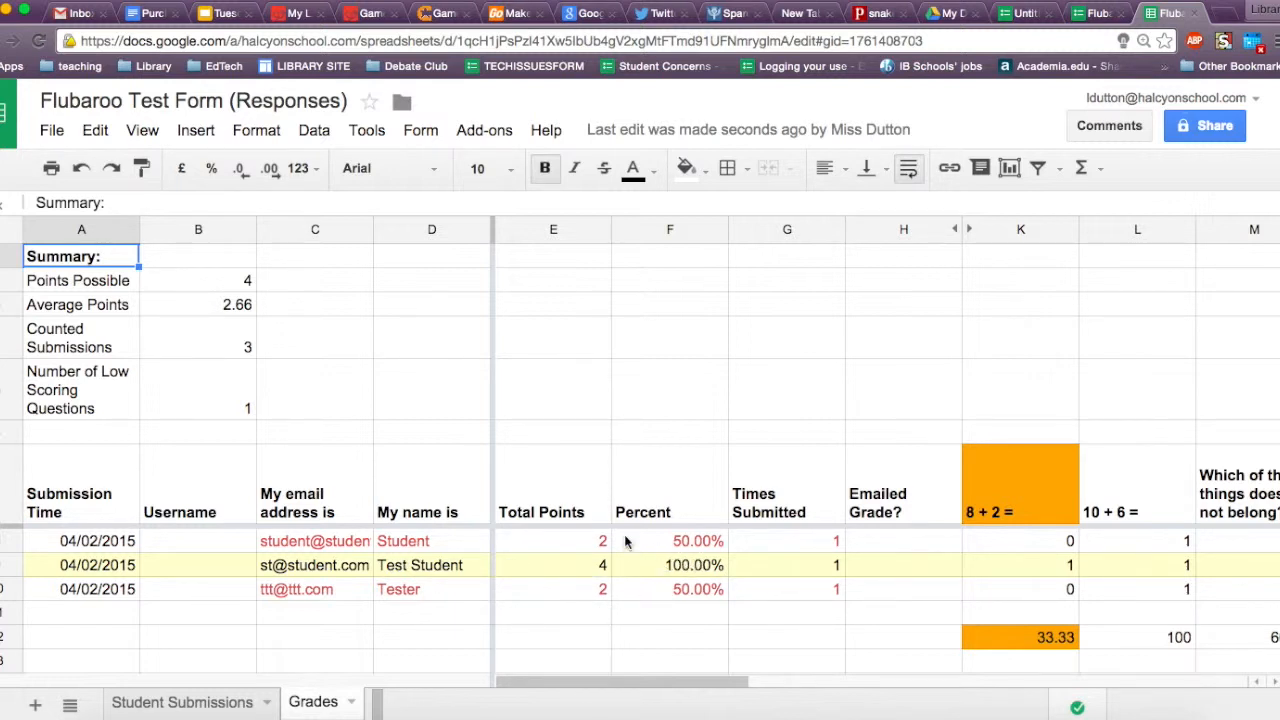
{"action": "left_click", "coordinate": [742, 592]}
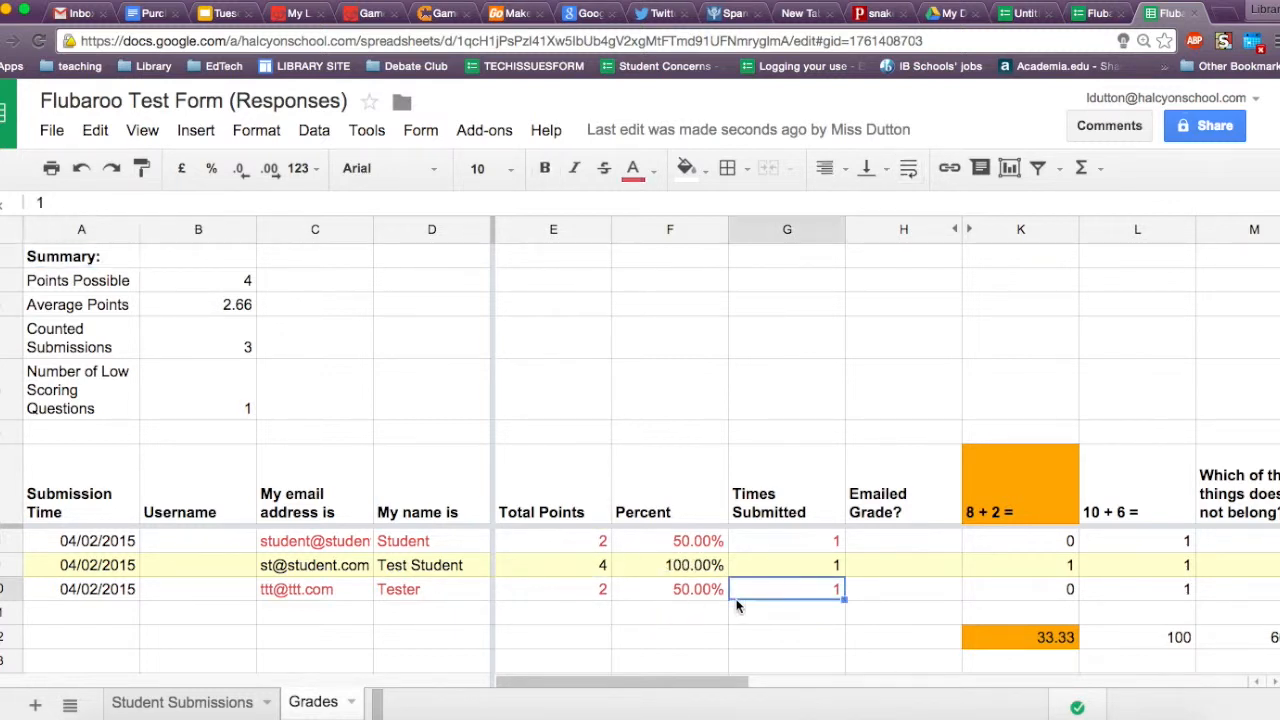
{"action": "left_click", "coordinate": [478, 134]}
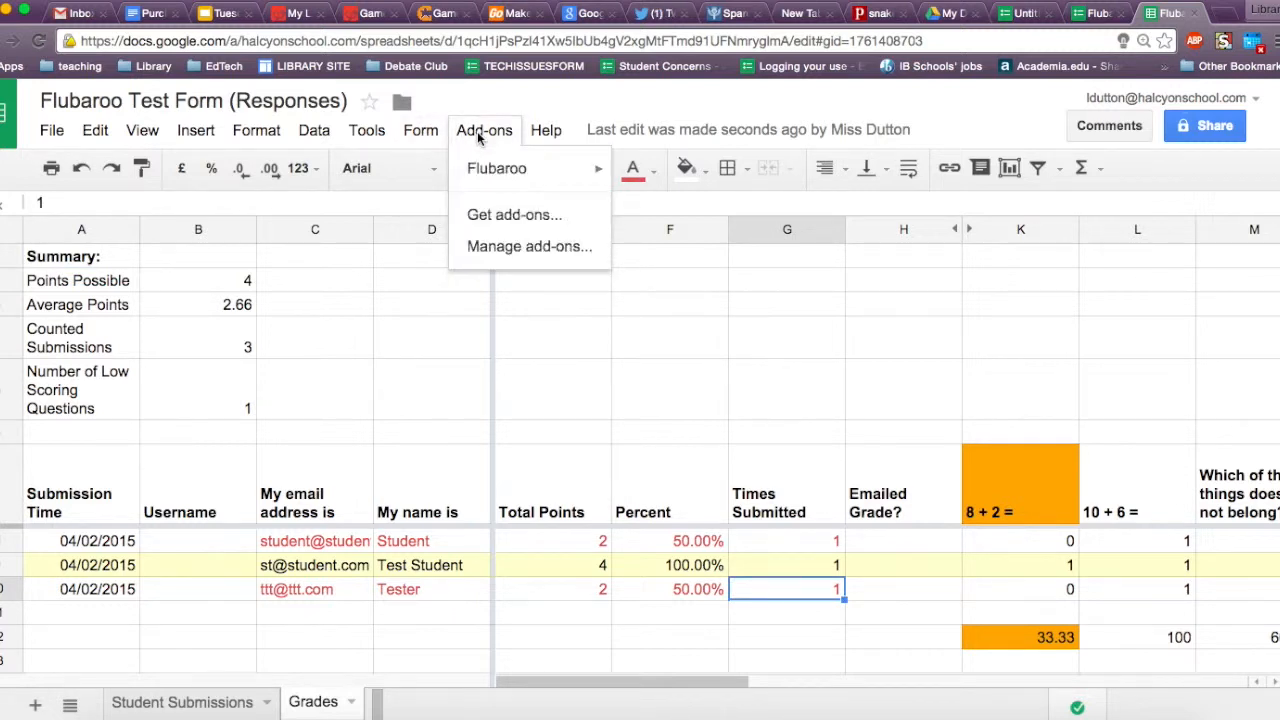
{"action": "left_click", "coordinate": [553, 388]}
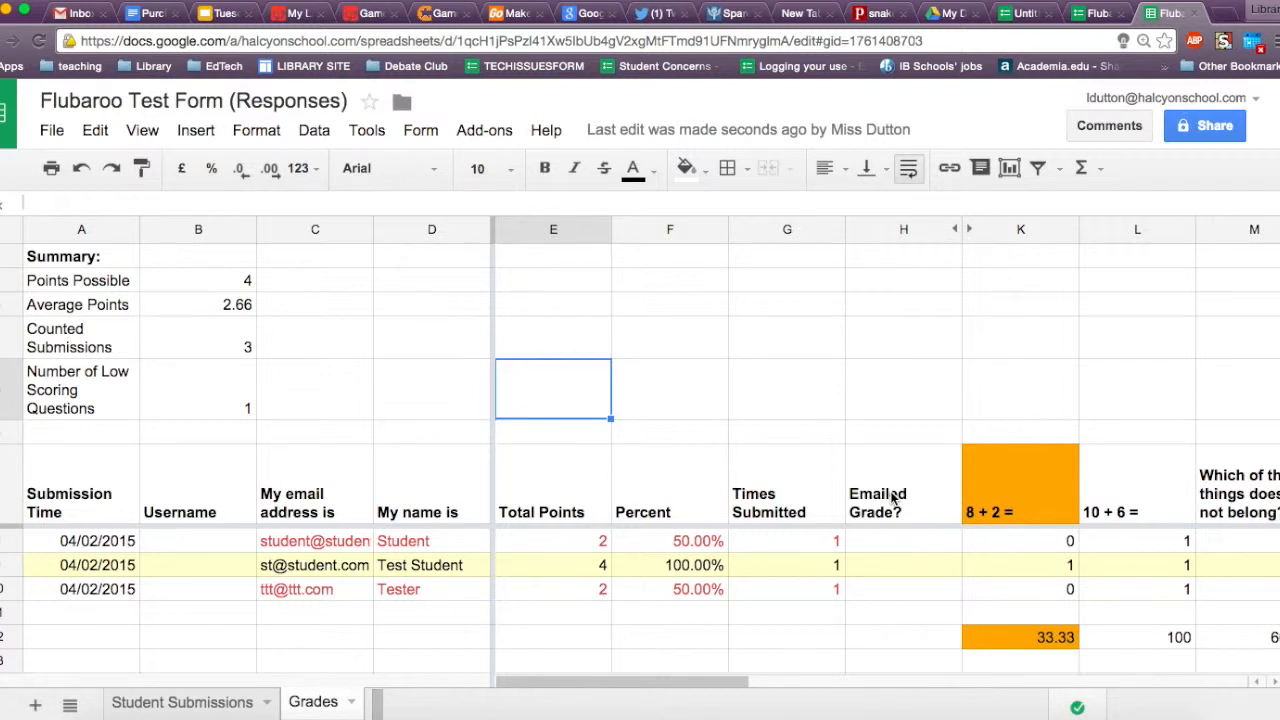
Step: Email the grades through Flubaroo, including the answer key and the message "Well done class!"
{"action": "left_click", "coordinate": [484, 130]}
{"action": "mouse_move", "coordinate": [500, 170]}
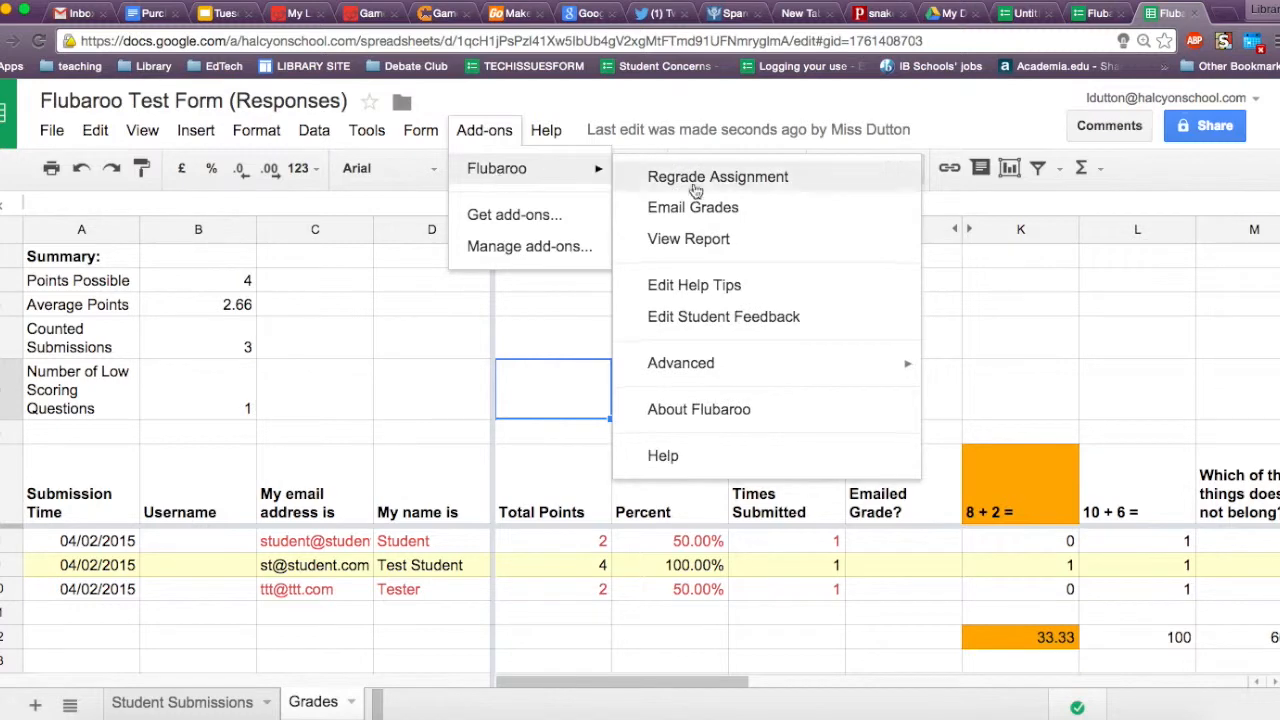
{"action": "left_click", "coordinate": [702, 208]}
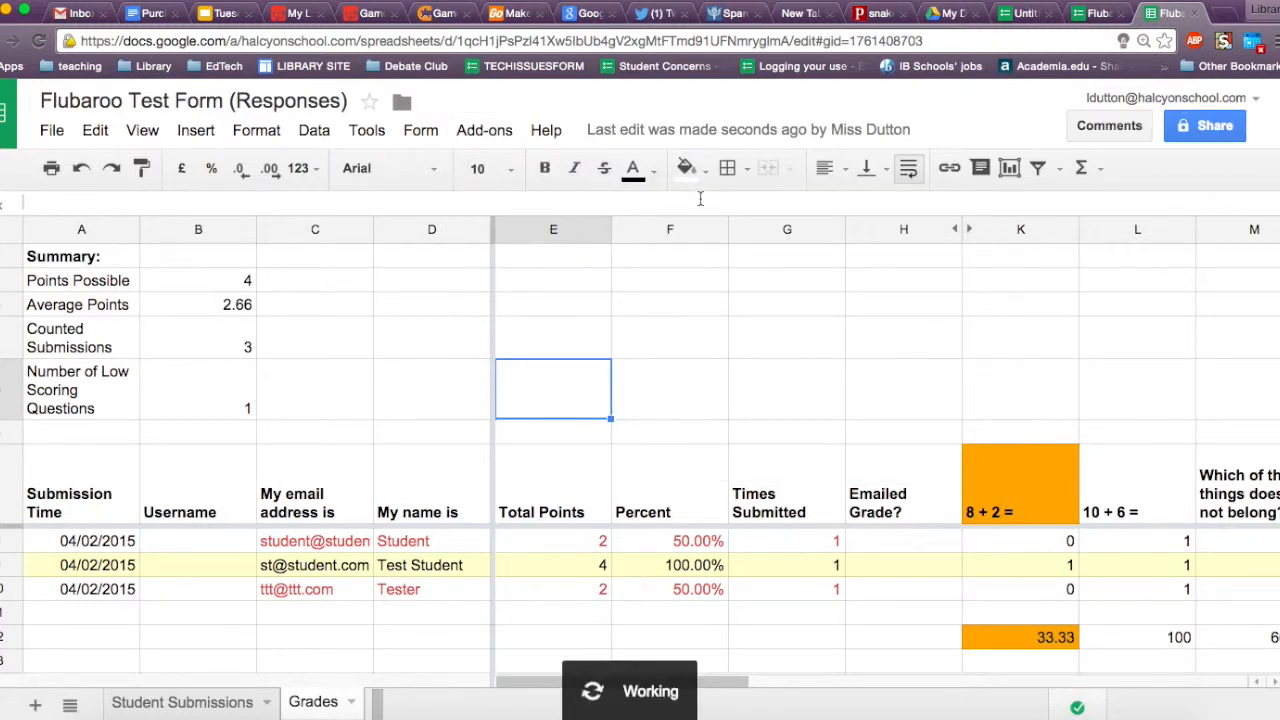
{"action": "left_click", "coordinate": [523, 567]}
{"action": "type", "text": "Well done class!"}
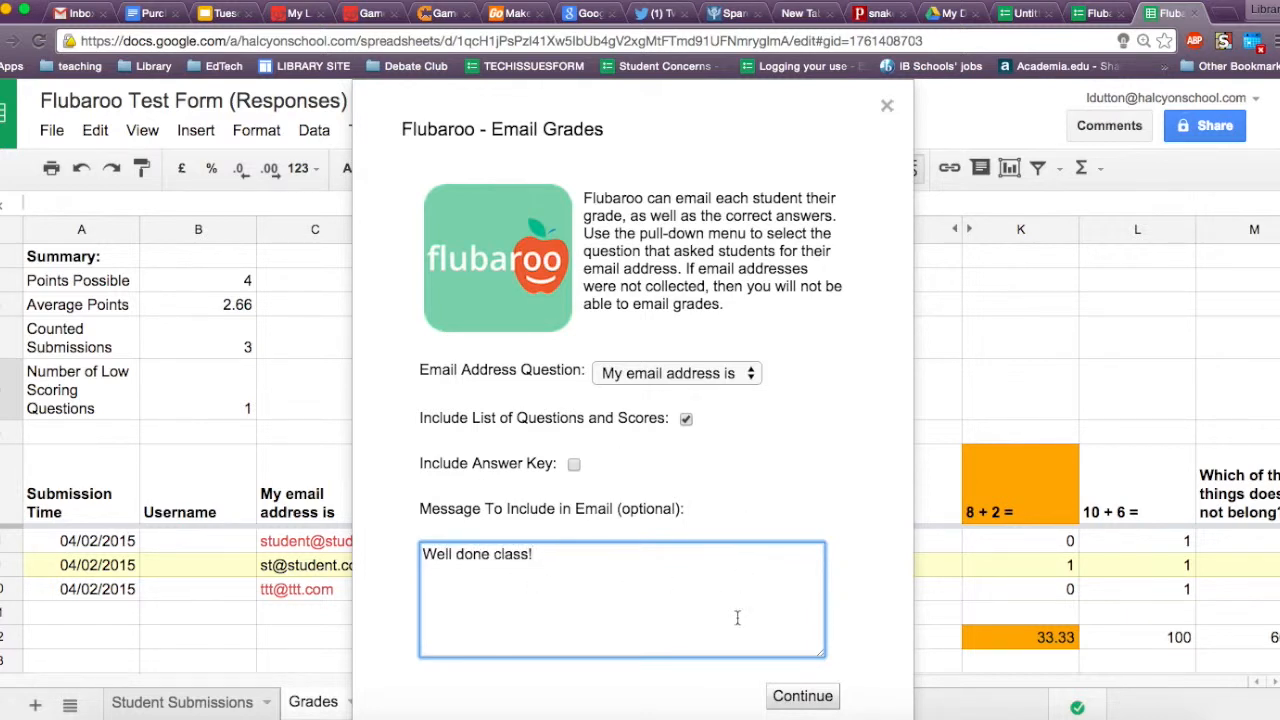
{"action": "left_click", "coordinate": [573, 464]}
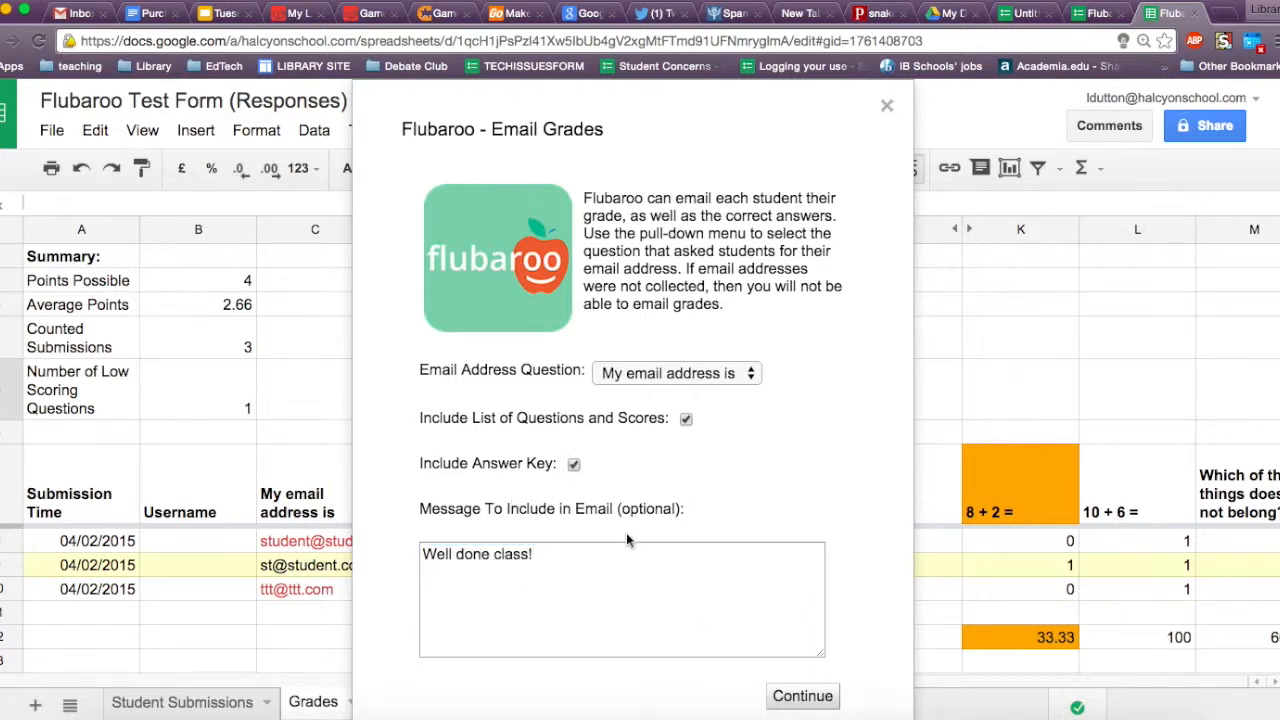
{"action": "left_click", "coordinate": [803, 697]}
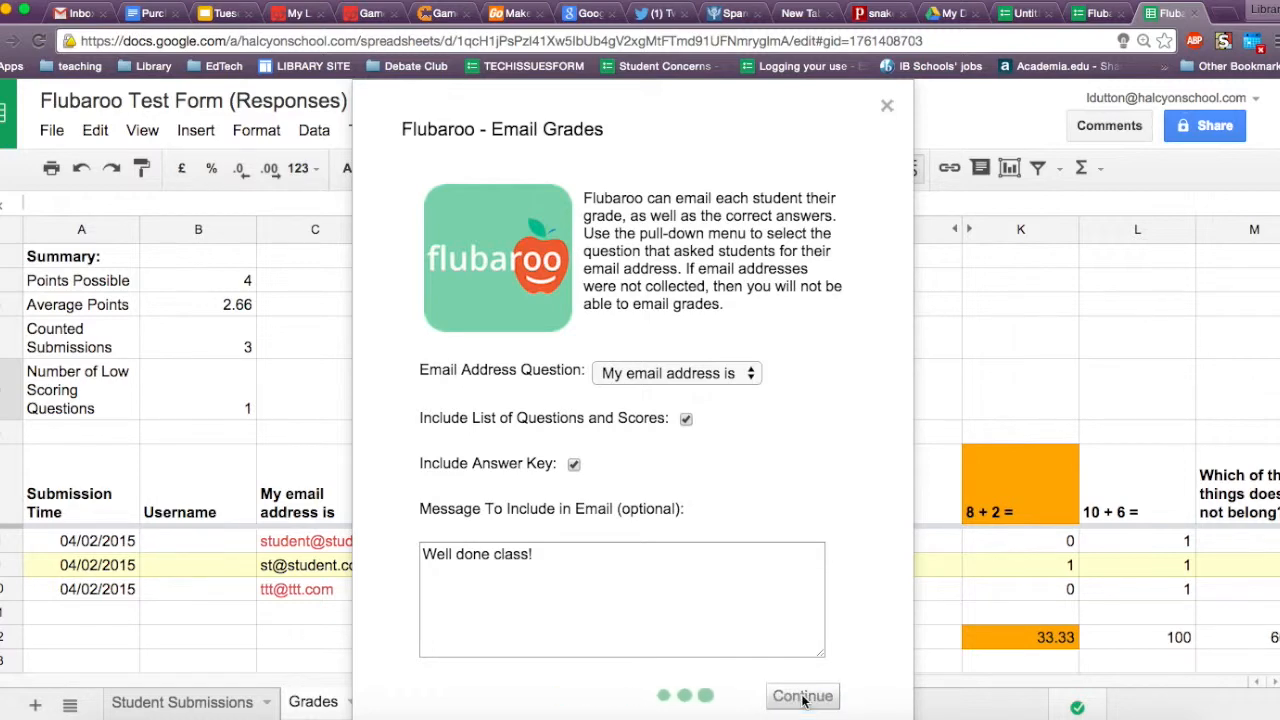